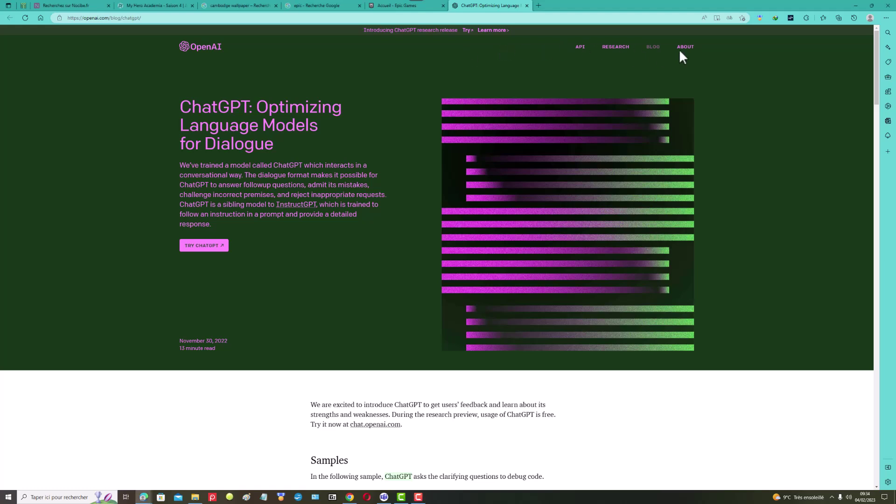
Translate the OpenAI blog page into French and launch ChatGPT from it
right_click(760, 52)
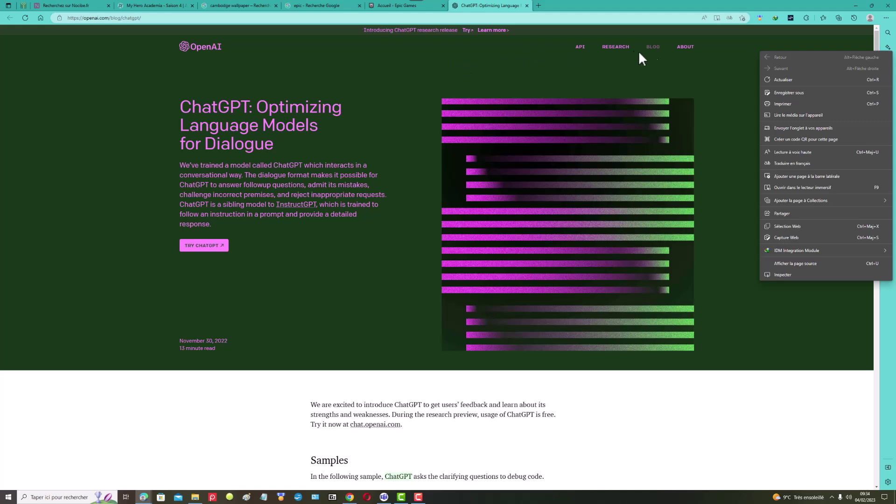
click(796, 163)
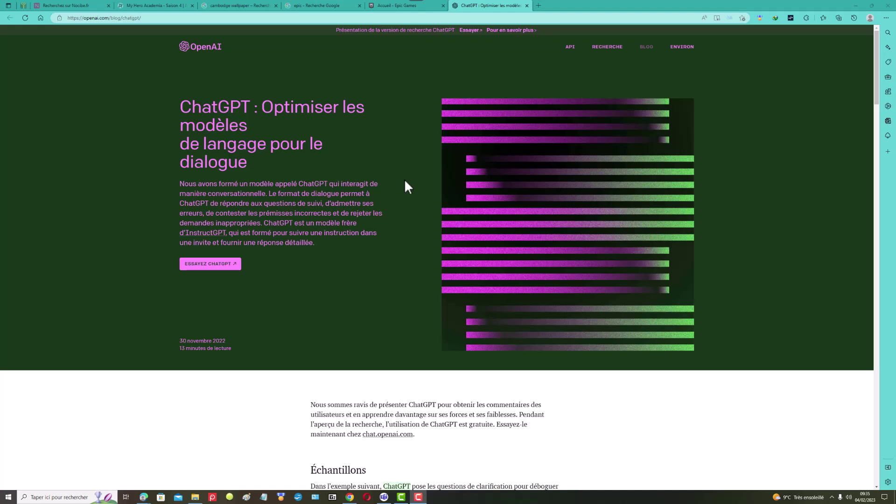
click(215, 269)
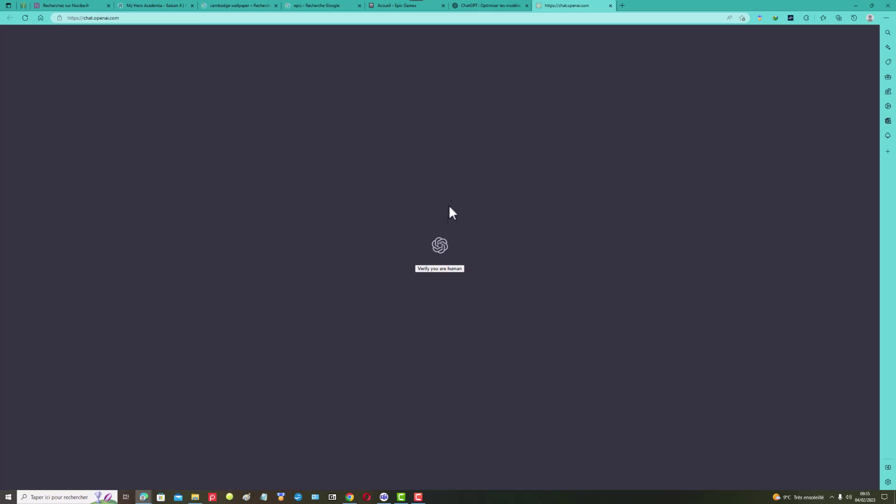
Complete the human verification and go through the ChatGPT introductory notices until they are dismissed
click(439, 270)
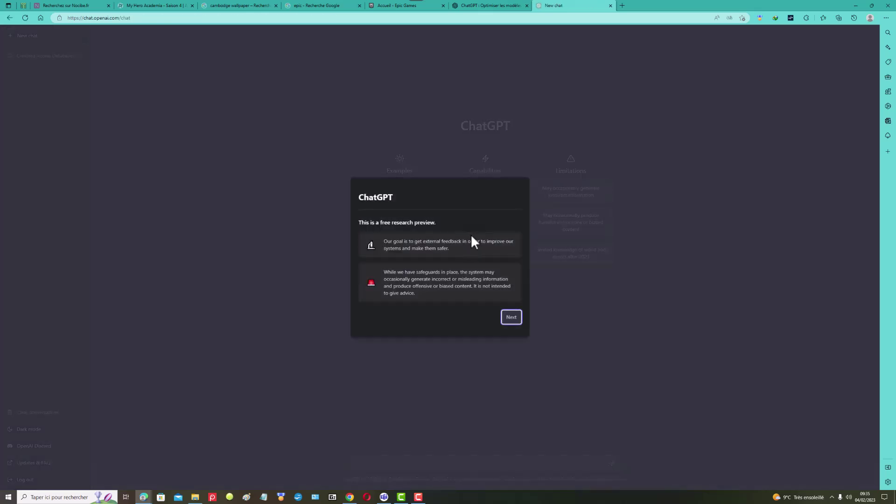
click(514, 319)
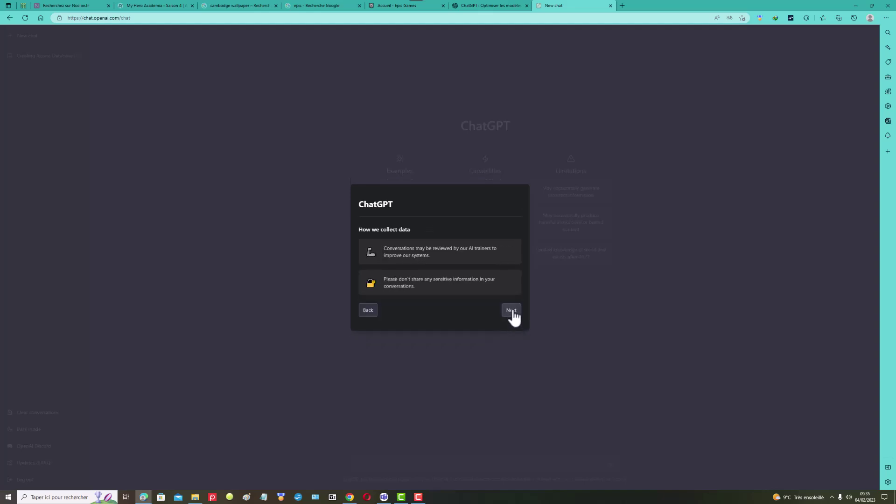
click(512, 311)
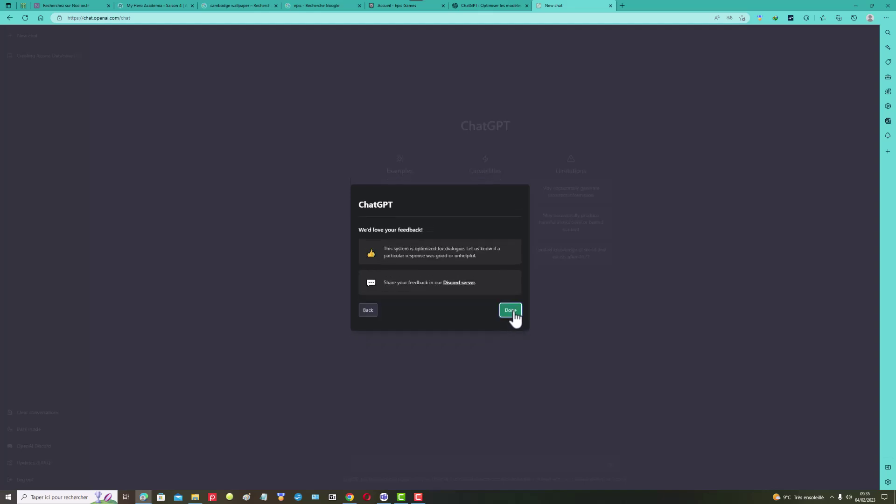
click(513, 313)
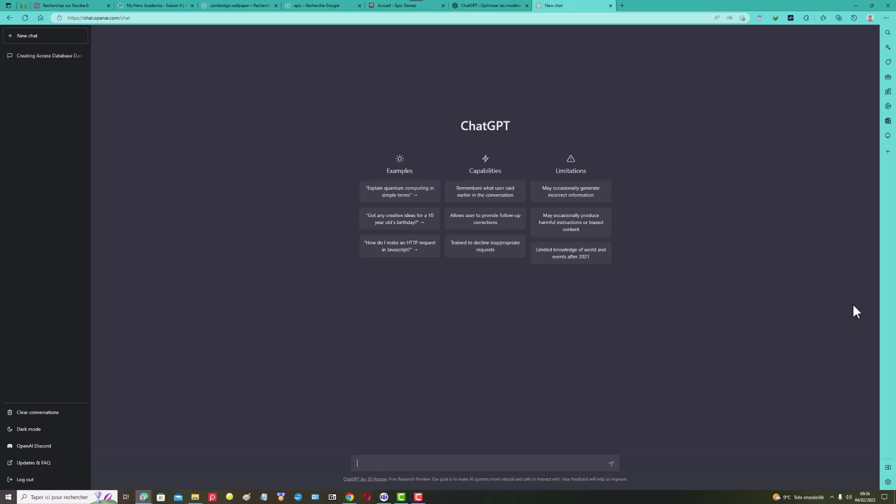
Ask ChatGPT "liste de capitales de tous les pays" and regenerate its response
text(liste de capitales de tous les pays)
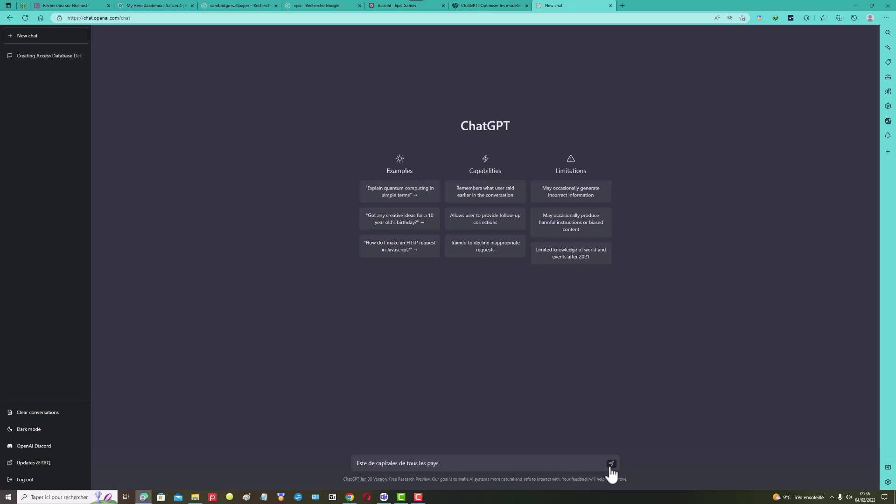
click(611, 464)
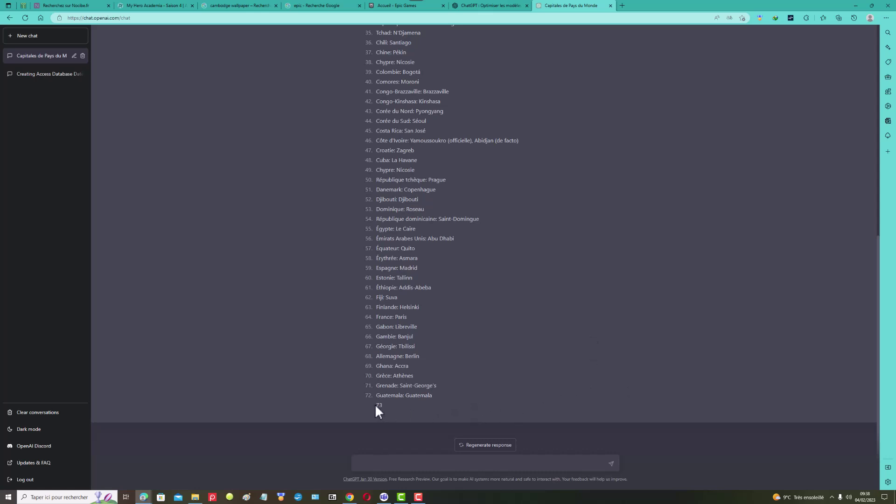
click(500, 453)
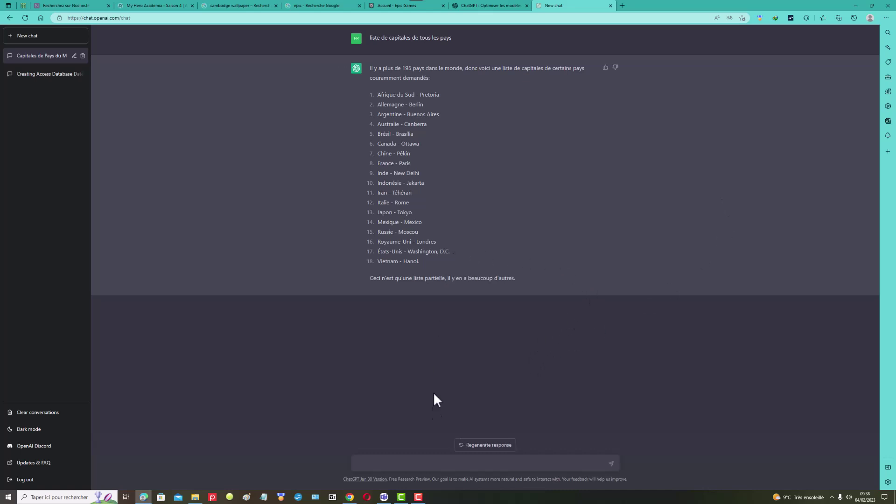
Send ChatGPT the follow-up request "liste des capitales des pays européens"
click(410, 460)
text(liste des capitales des pays europée)
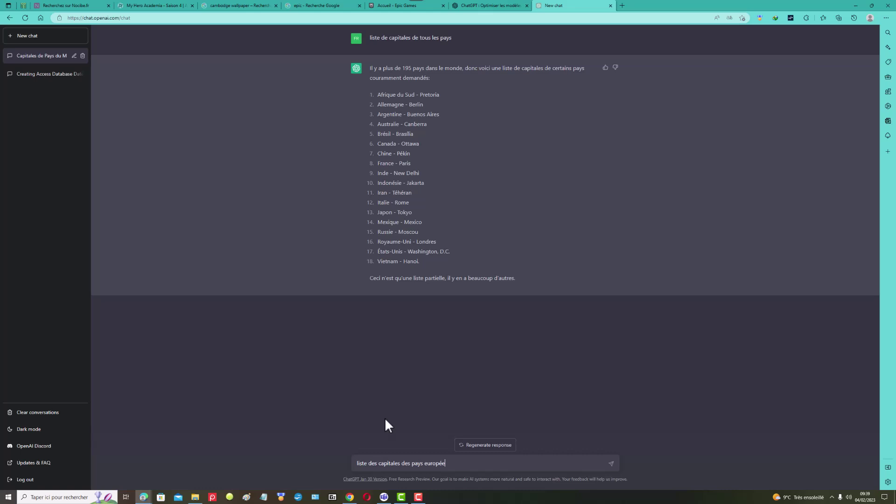
text(nsd)
key(Return)
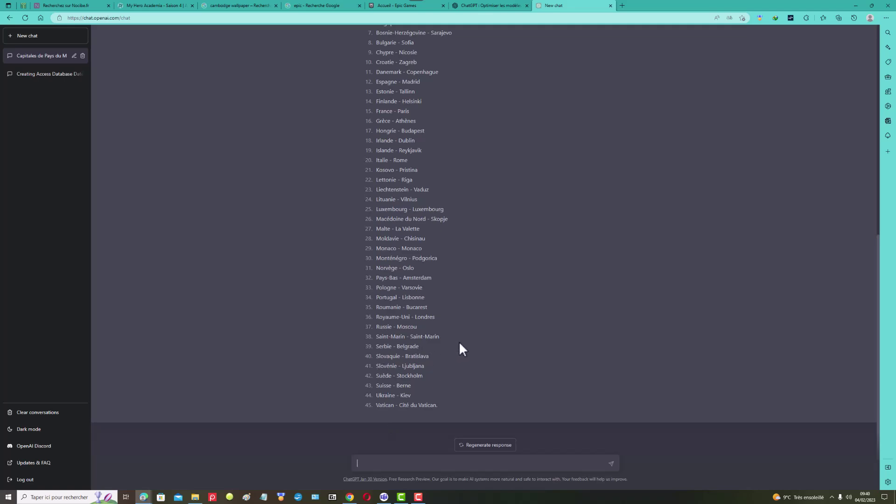
Copy the whole European capitals answer, including its introductory line, and paste it into a blank Bloc-notes document
scroll(456, 402, up, 6)
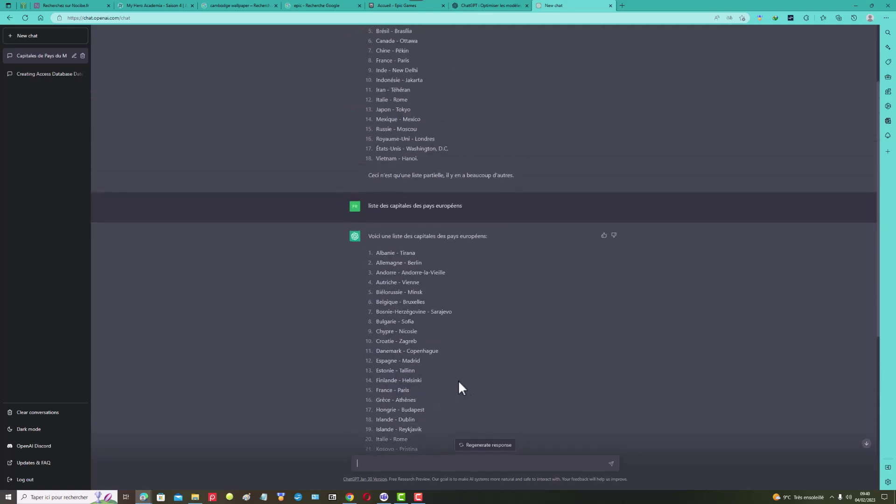
scroll(457, 316, down, 4)
scroll(475, 228, down, 3)
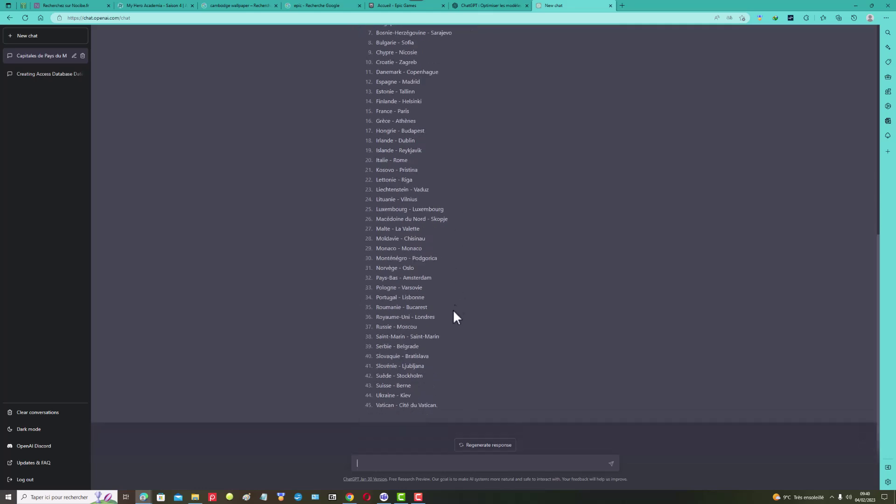
drag(441, 404, 424, 396)
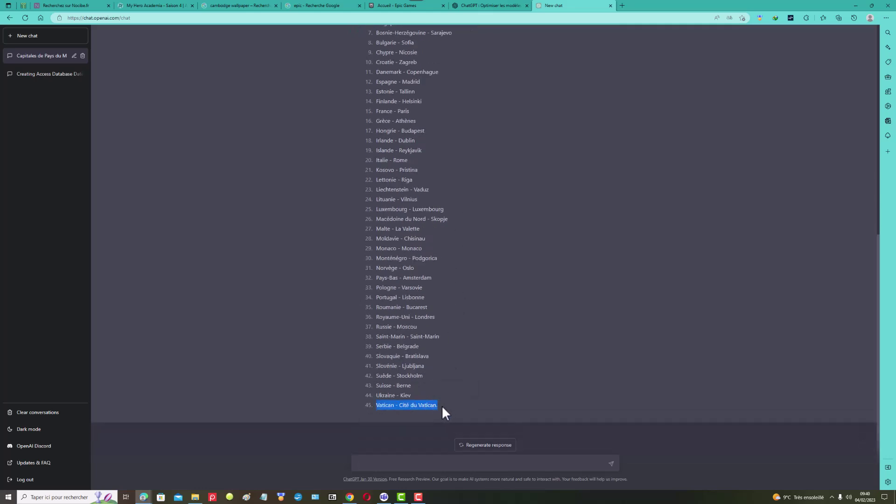
click(440, 404)
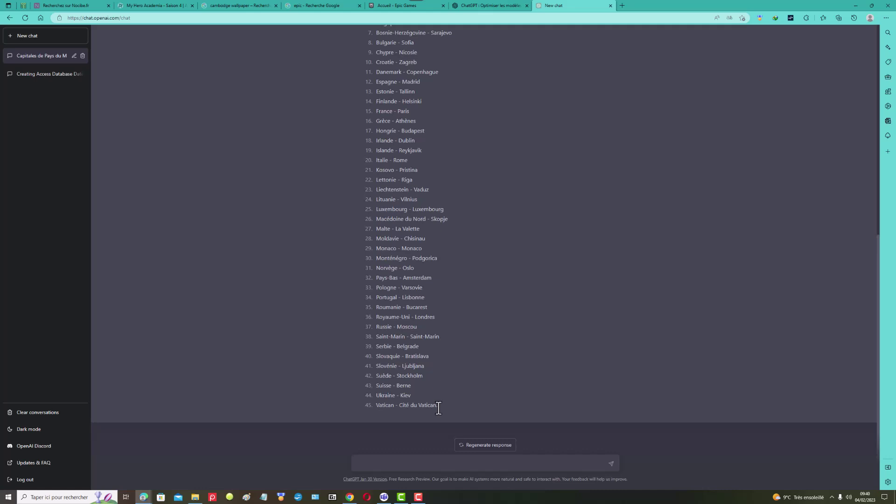
drag(438, 406, 366, 70)
key(ctrl+c)
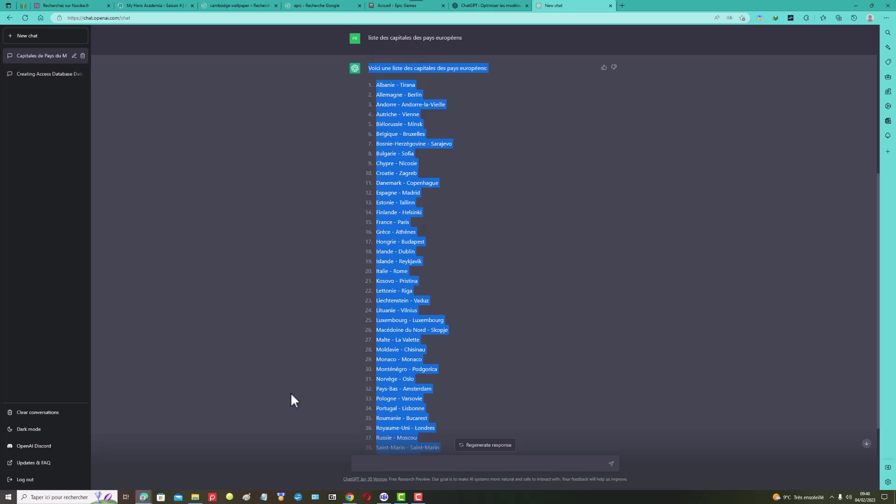
click(264, 497)
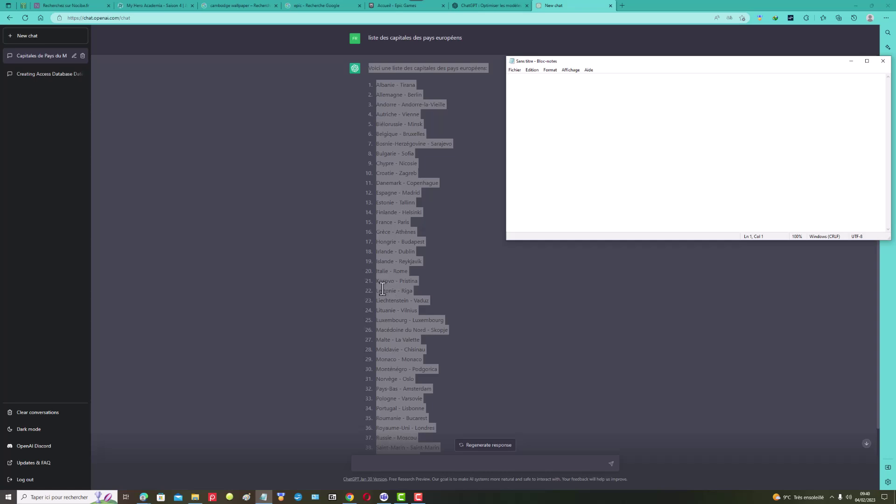
key(ctrl+v)
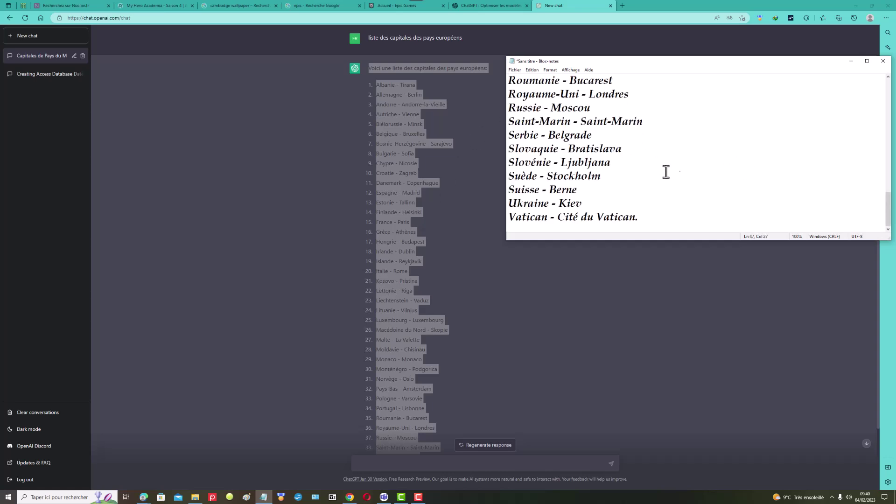
Save the pasted list as a text file named "capitales europeennes" in the Bureau folder
drag(887, 216, 869, 88)
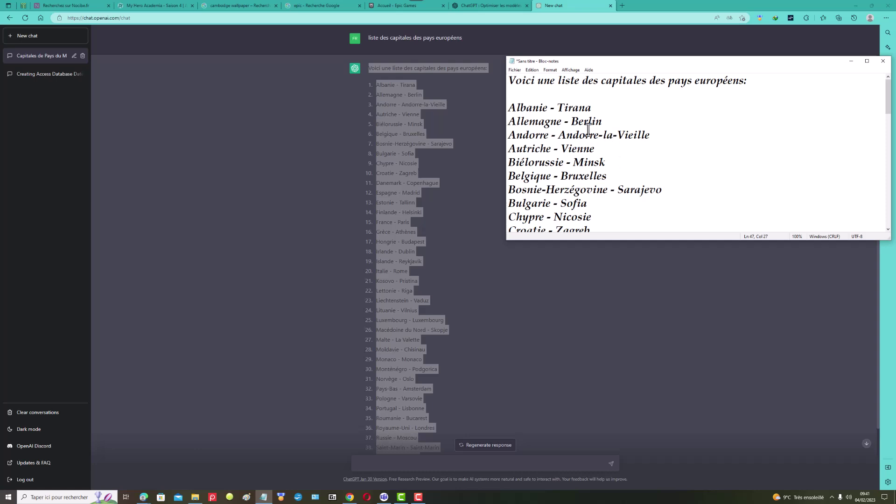
click(515, 70)
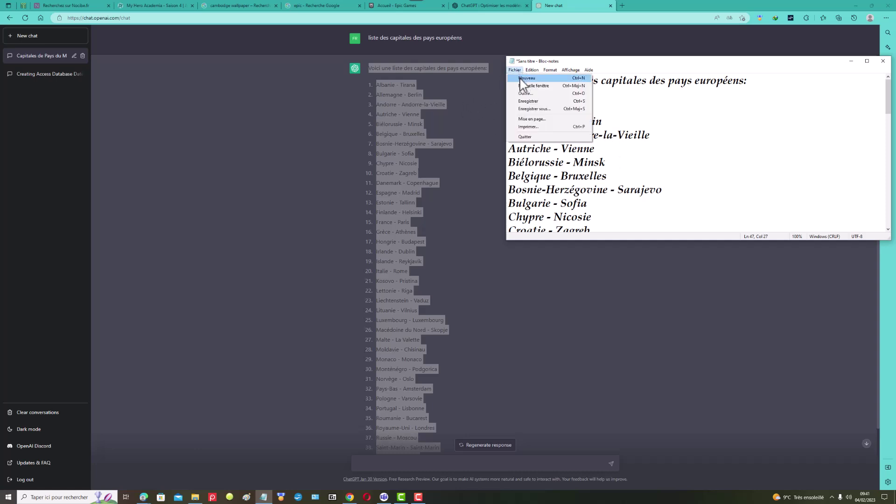
click(534, 114)
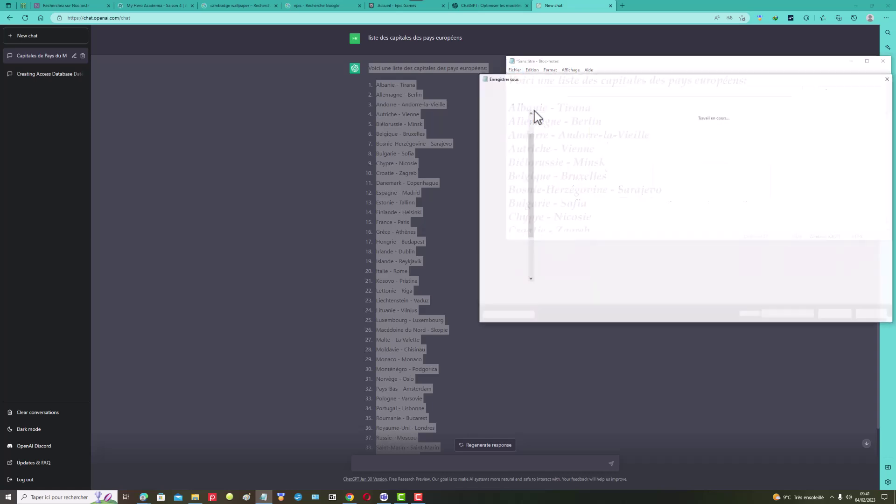
text(capit)
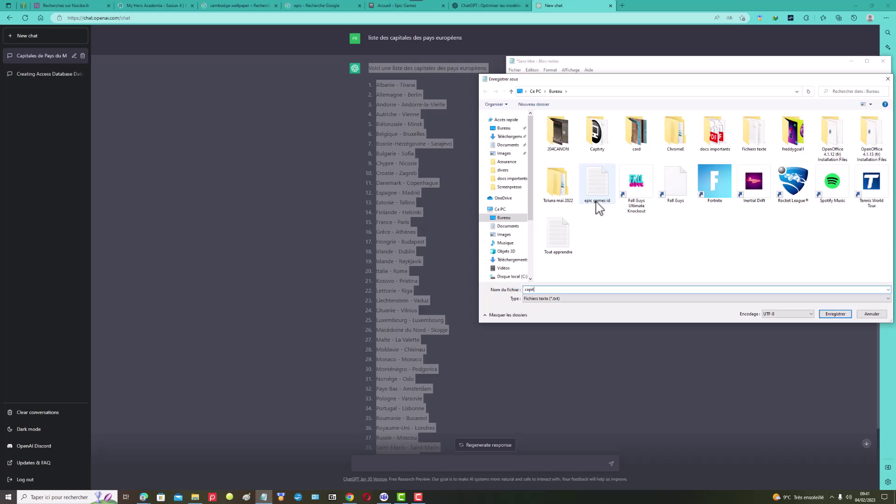
text(ales europeennes)
click(832, 315)
Switch back to ChatGPT in the browser and ask "liste des logiciels de traitement de texte"
click(437, 464)
scroll(500, 346, down, 3)
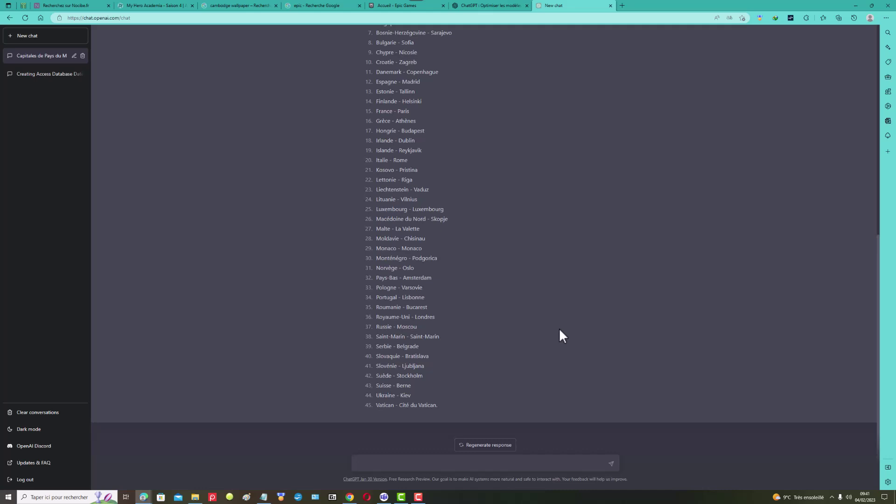
text(liste des logiciels de traitement de texte)
key(Return)
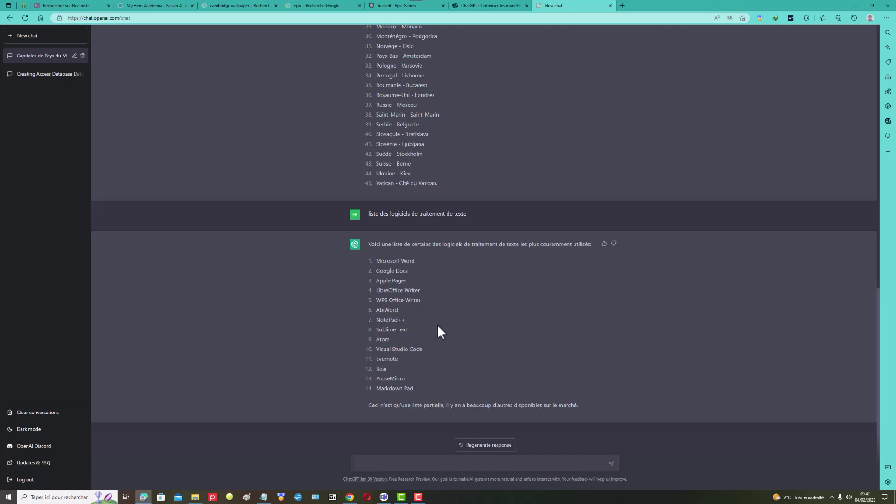
Review the earlier answers in the chat, and clear all conversations with confirmation
scroll(436, 312, up, 10)
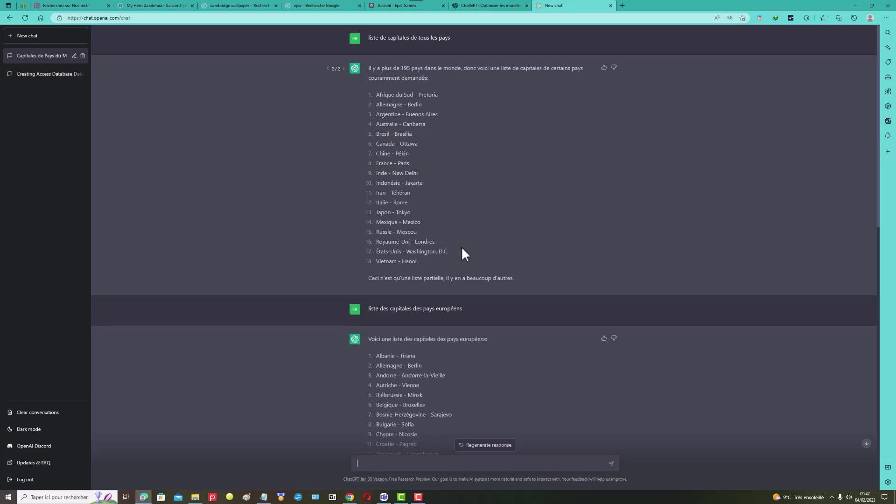
scroll(460, 247, down, 1)
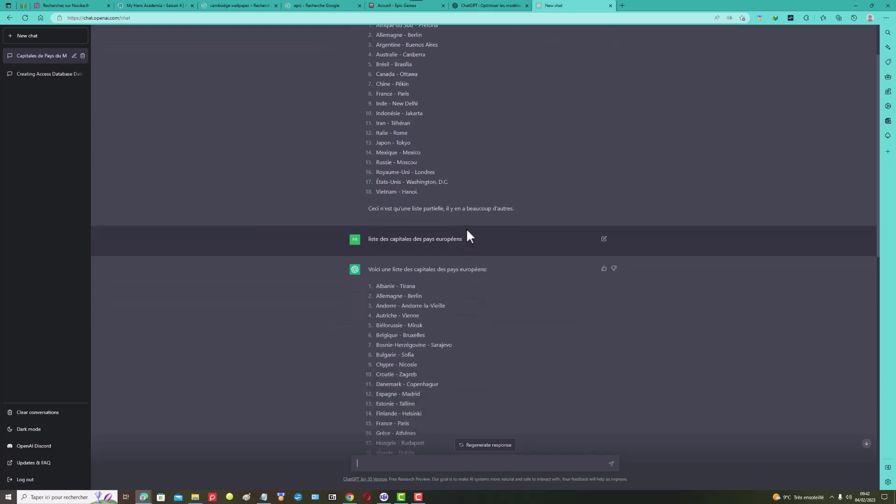
click(34, 413)
click(43, 413)
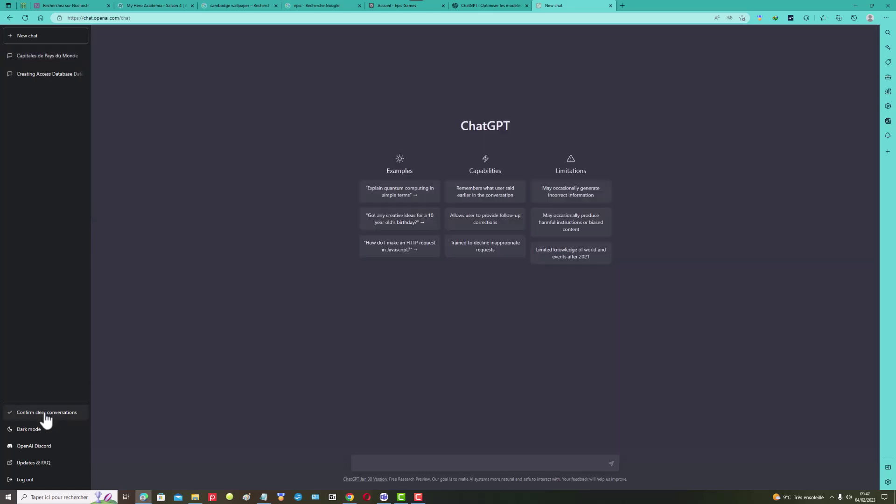